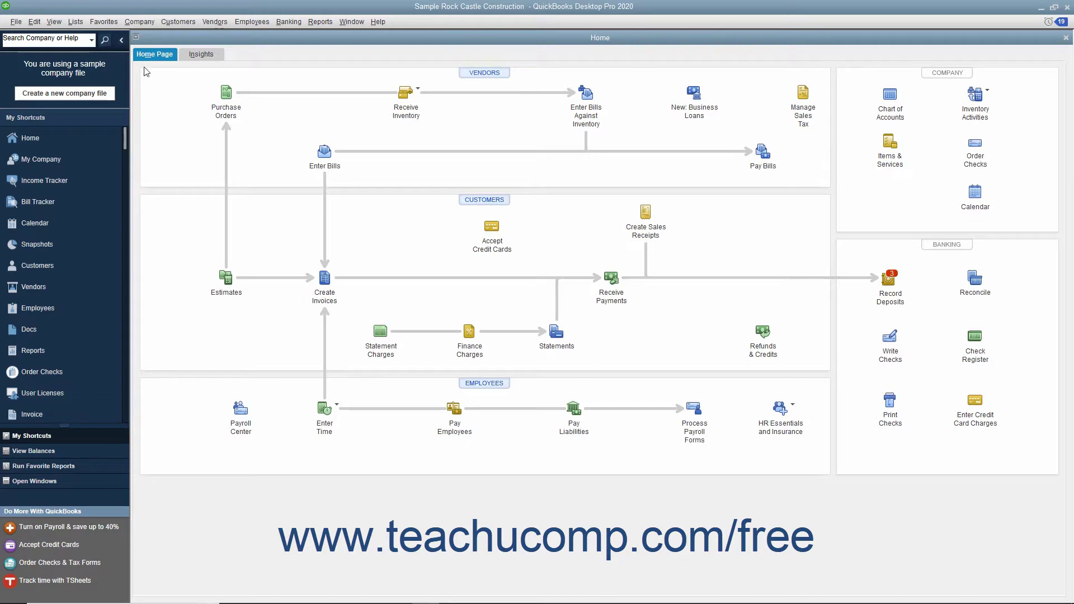
Open the Bill Tracker from the Vendors menu.
left_click(215, 23)
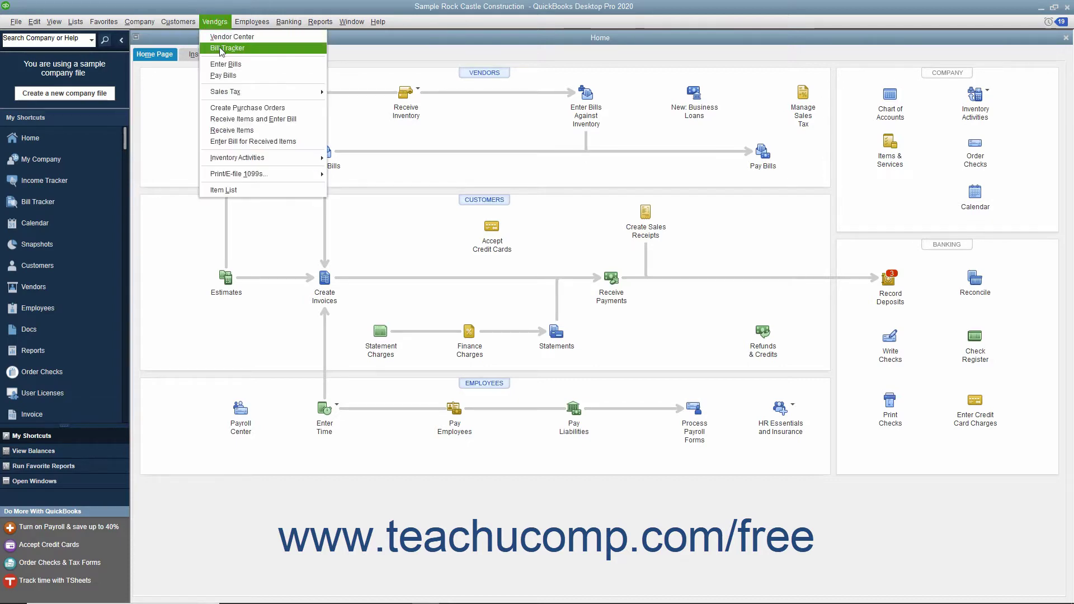
left_click(221, 50)
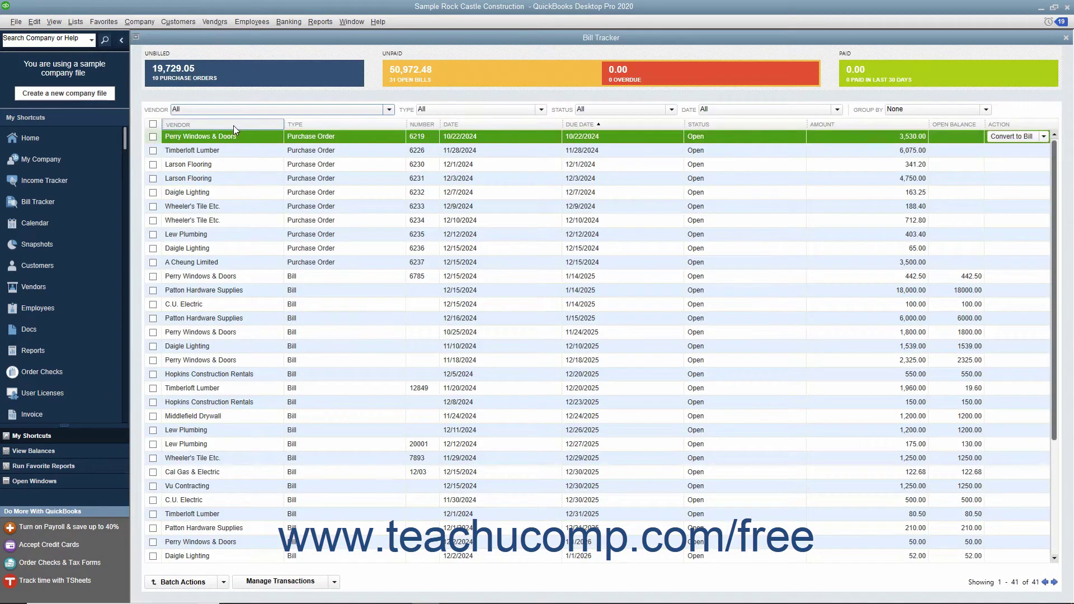
scroll(374, 288, "down", 5)
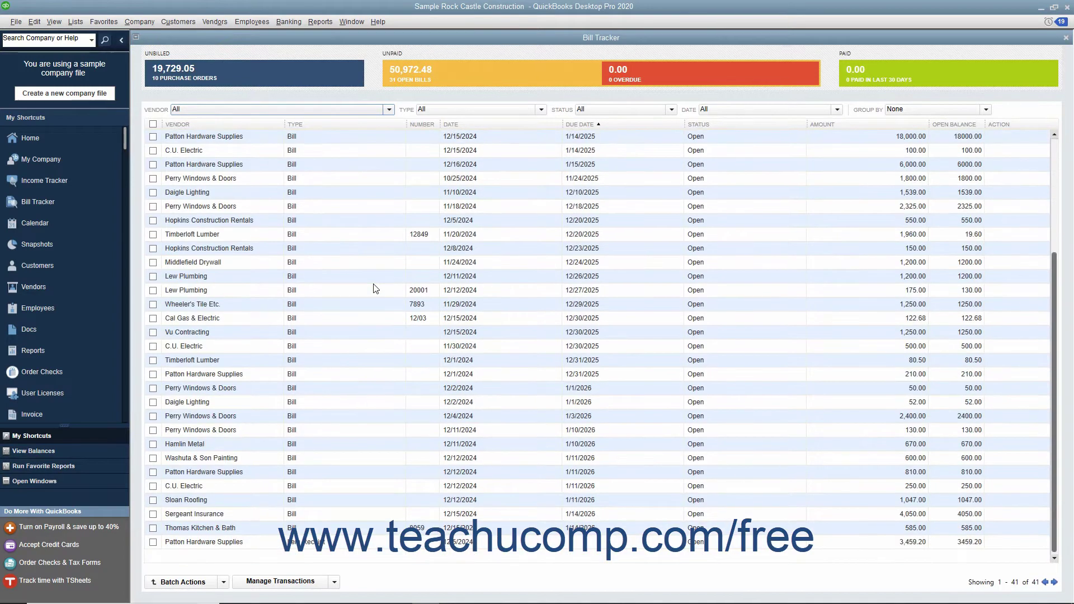
scroll(373, 288, "up", 5)
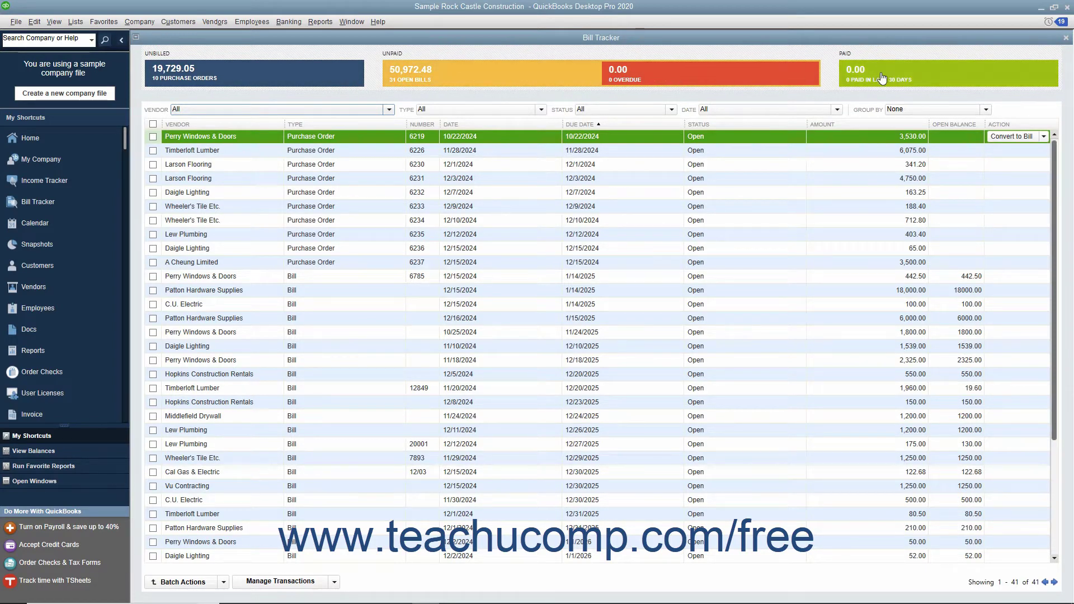
left_click(389, 110)
left_click(389, 110)
left_click(541, 110)
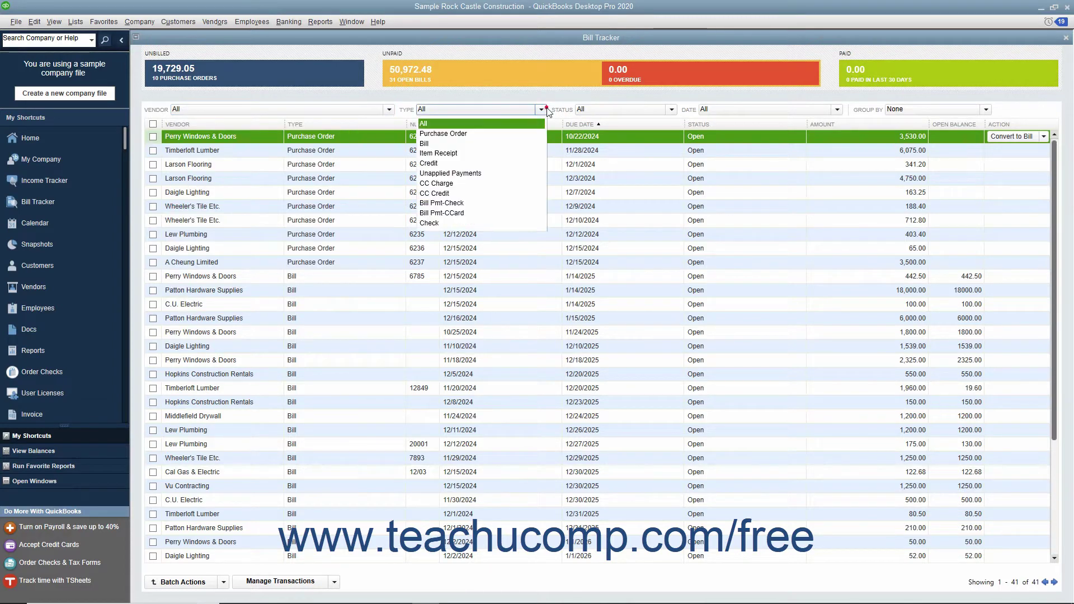
left_click(671, 110)
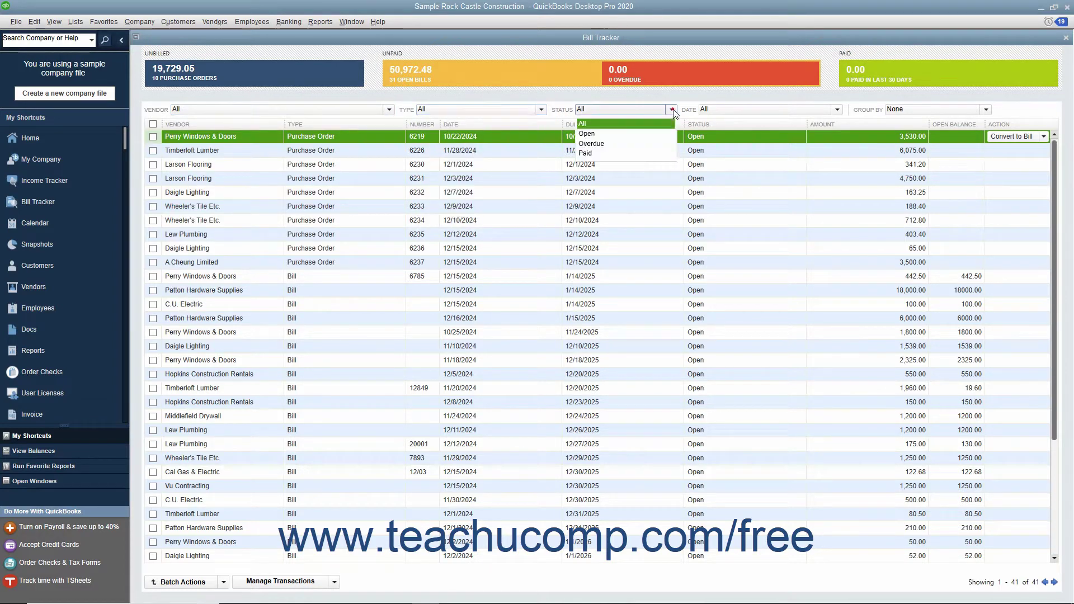
left_click(836, 110)
left_click(836, 109)
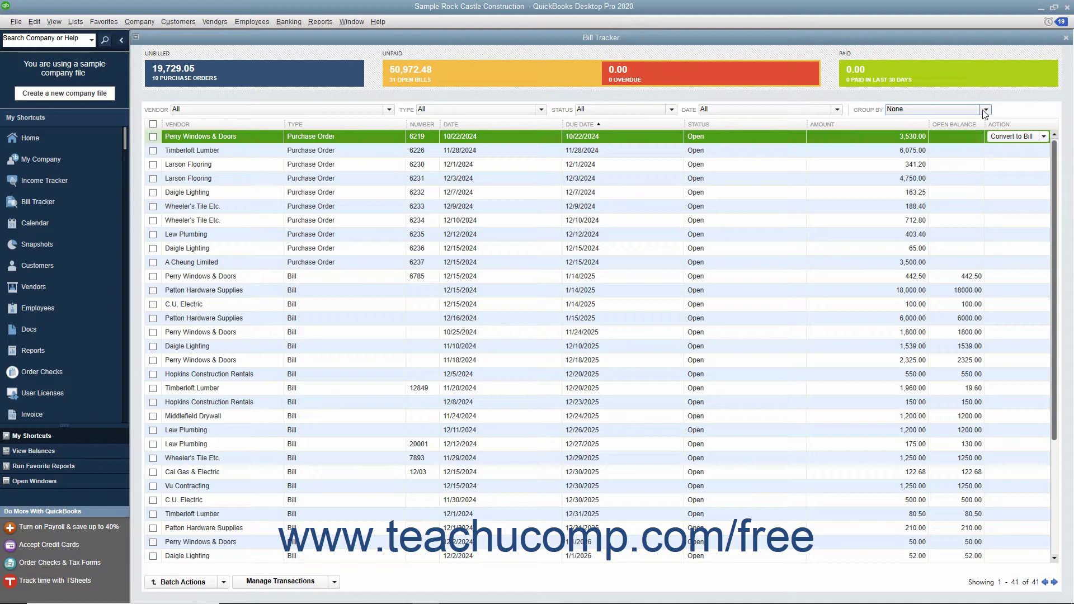
left_click(327, 85)
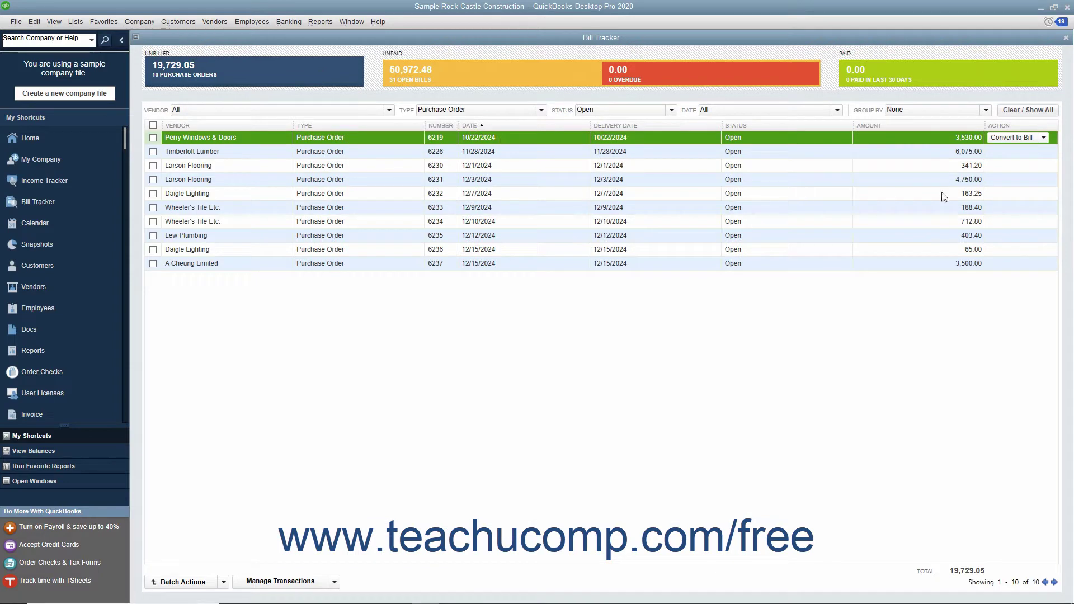
left_click(1027, 110)
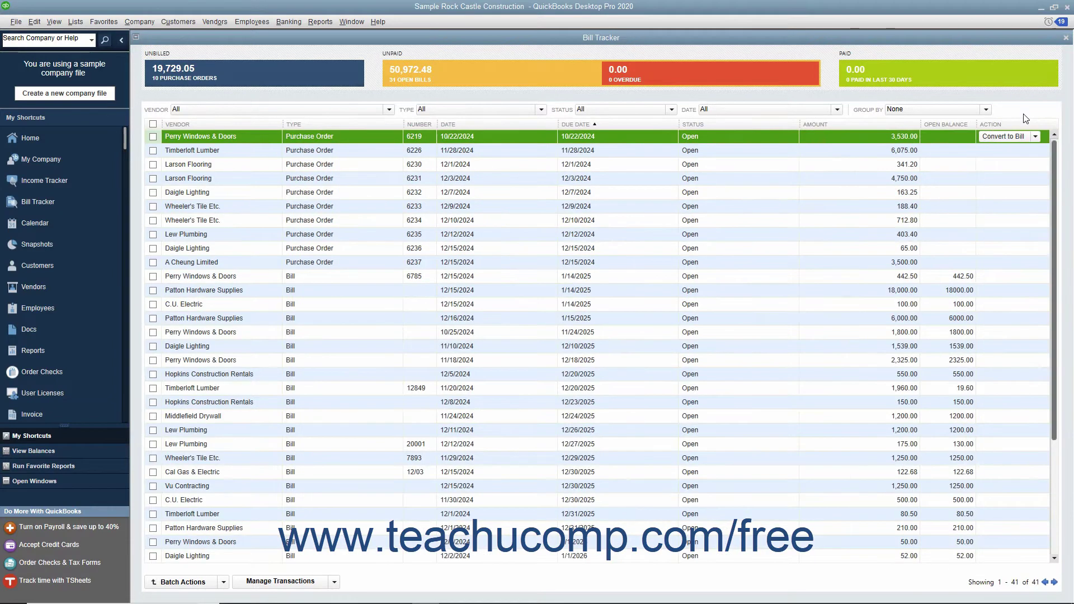
left_click(986, 109)
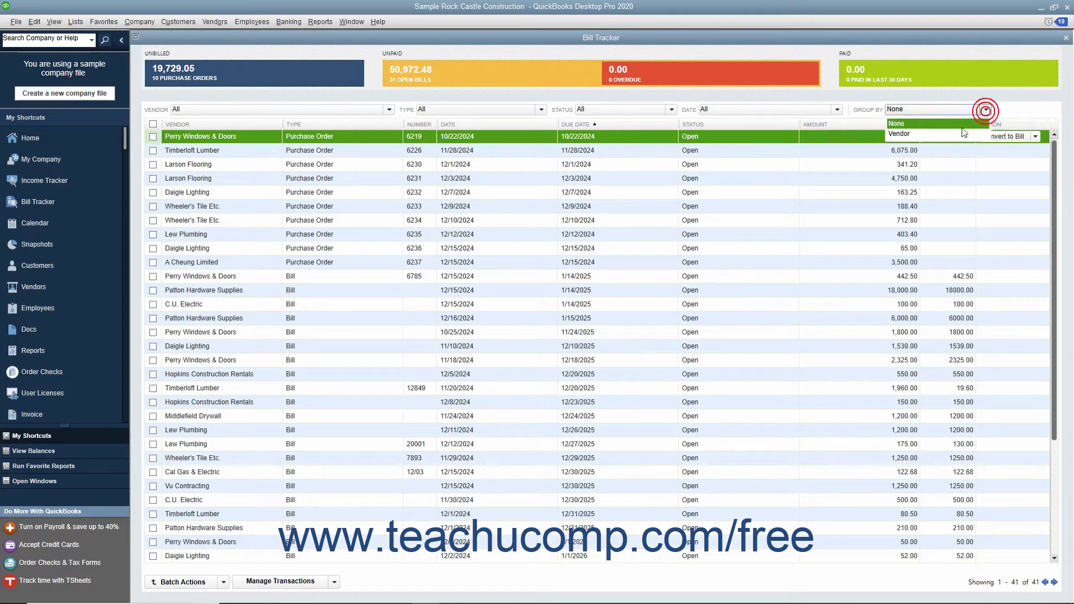
left_click(923, 132)
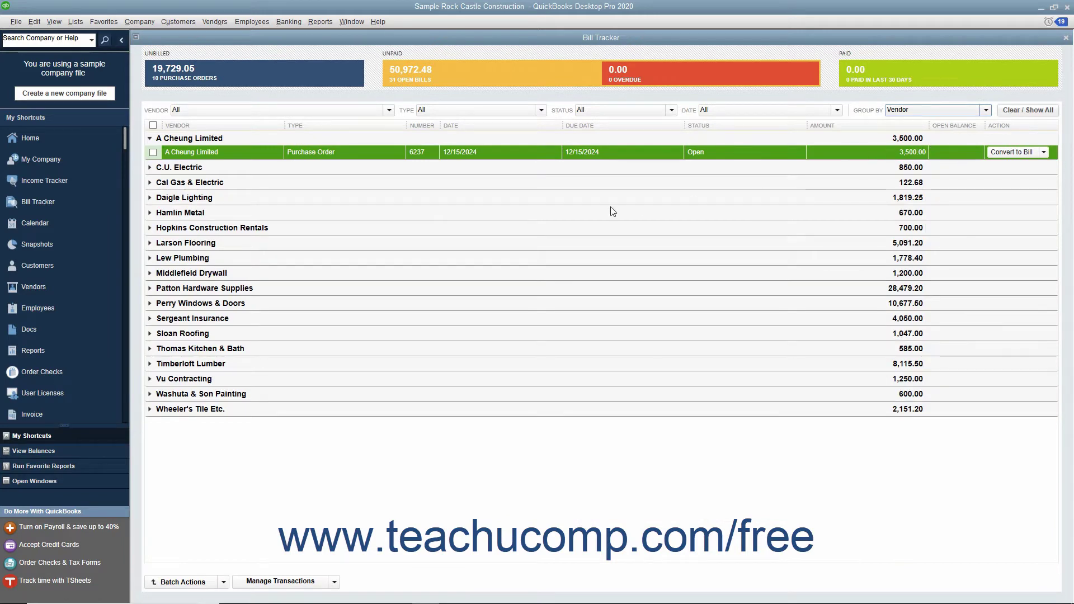
left_click(148, 168)
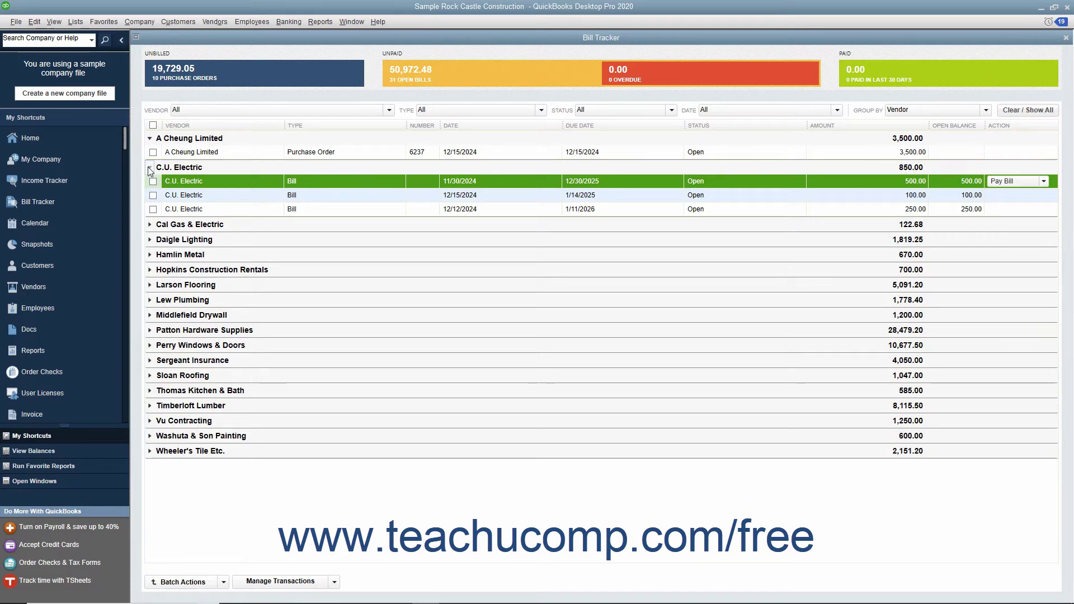
left_click(150, 168)
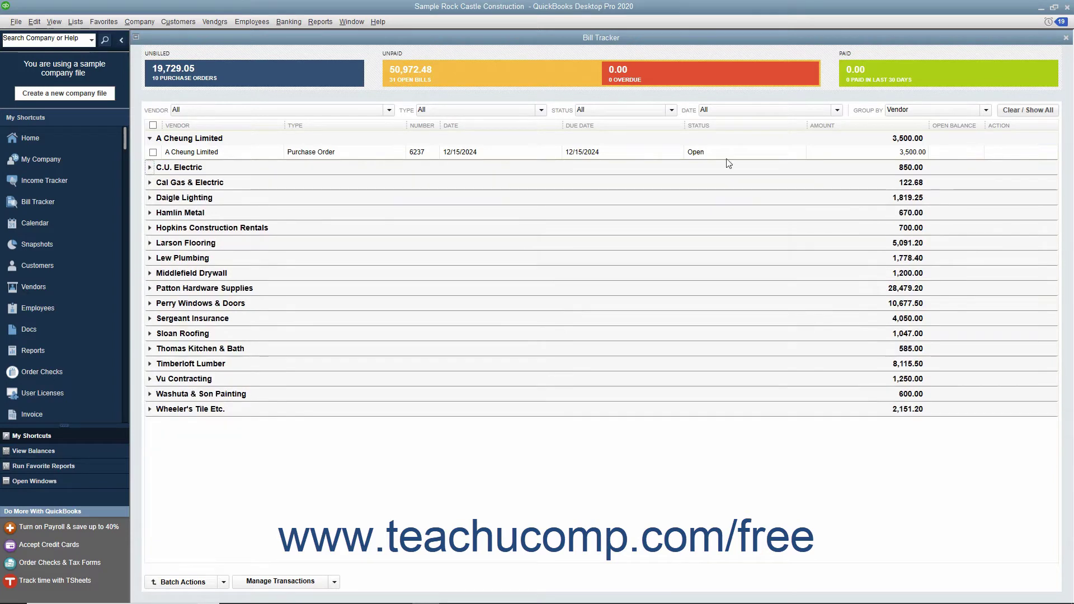
left_click(987, 111)
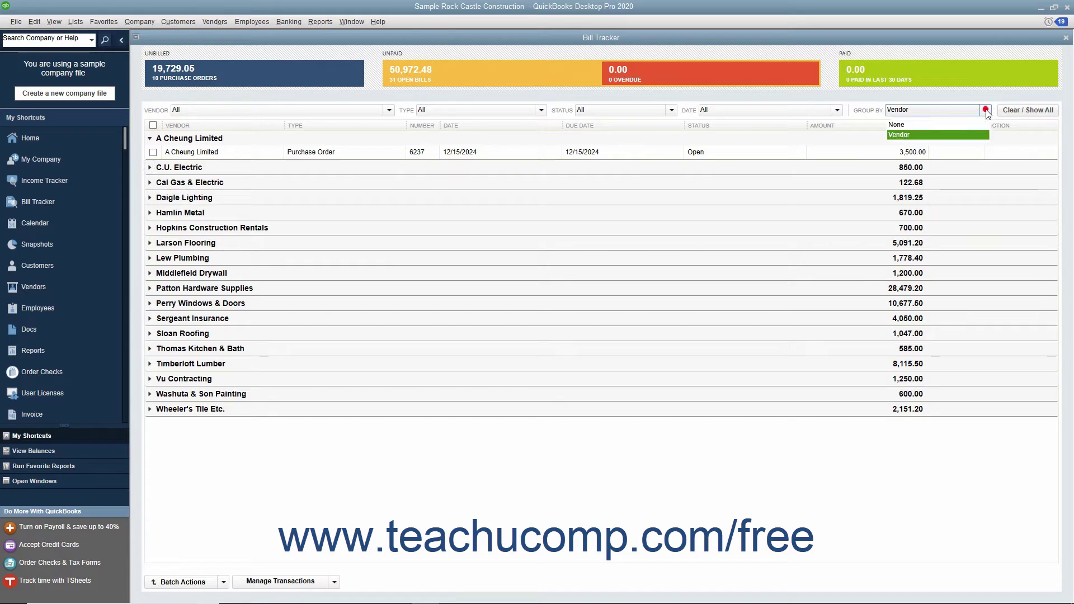
left_click(960, 126)
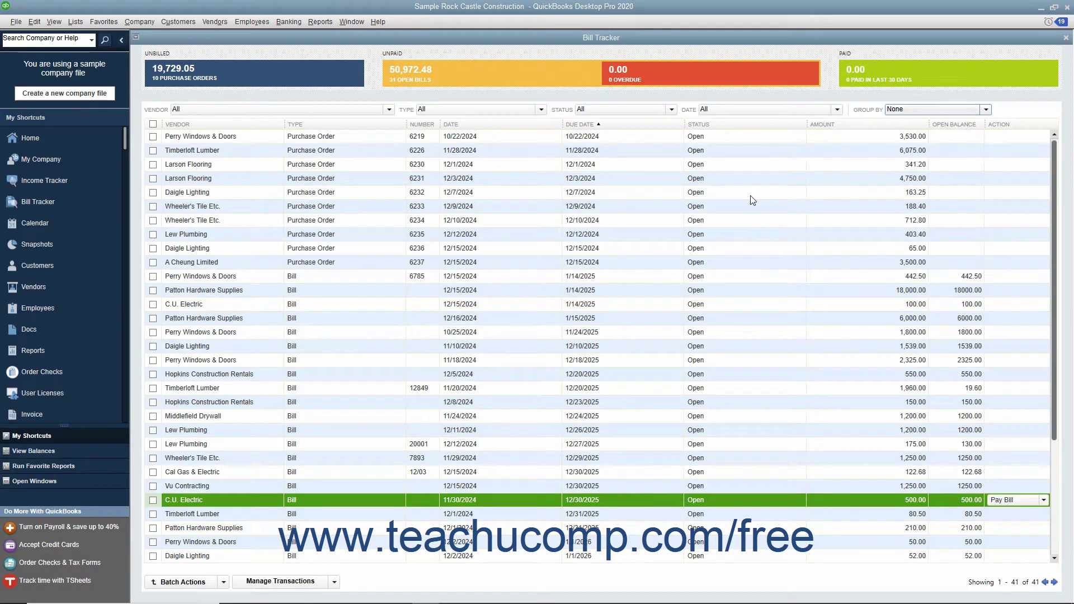
Check the Perry Windows & Doors PO's actions, then filter to open purchase orders.
left_click(346, 137)
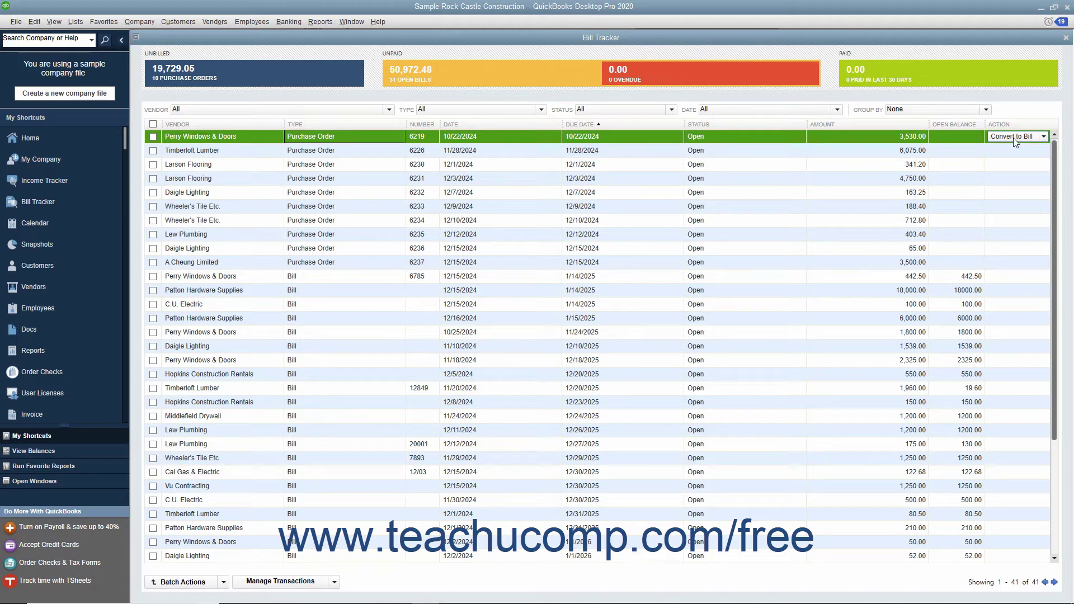
left_click(1046, 137)
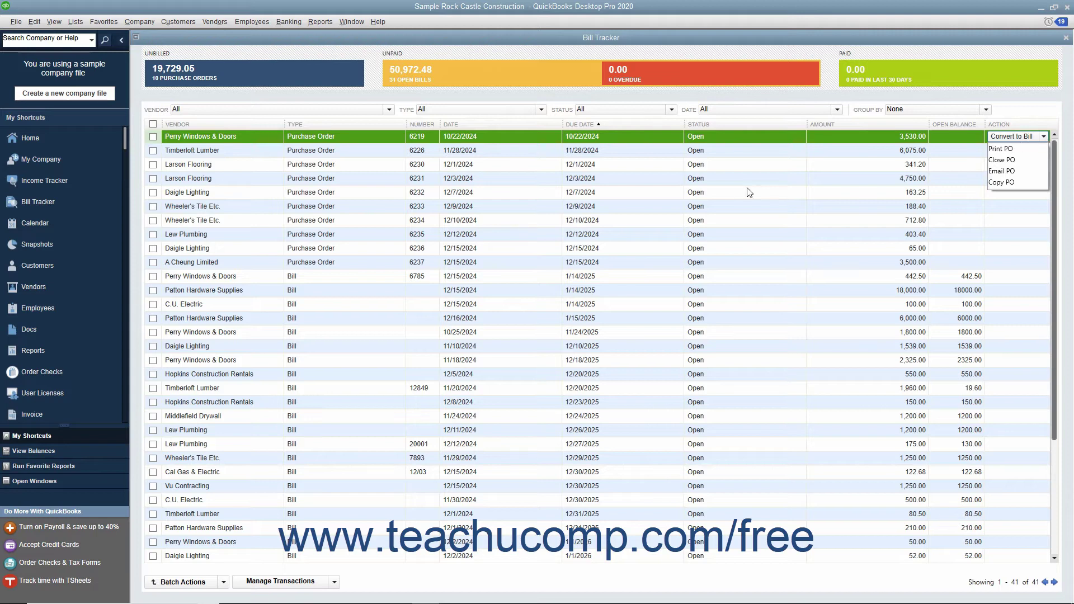
left_click(333, 72)
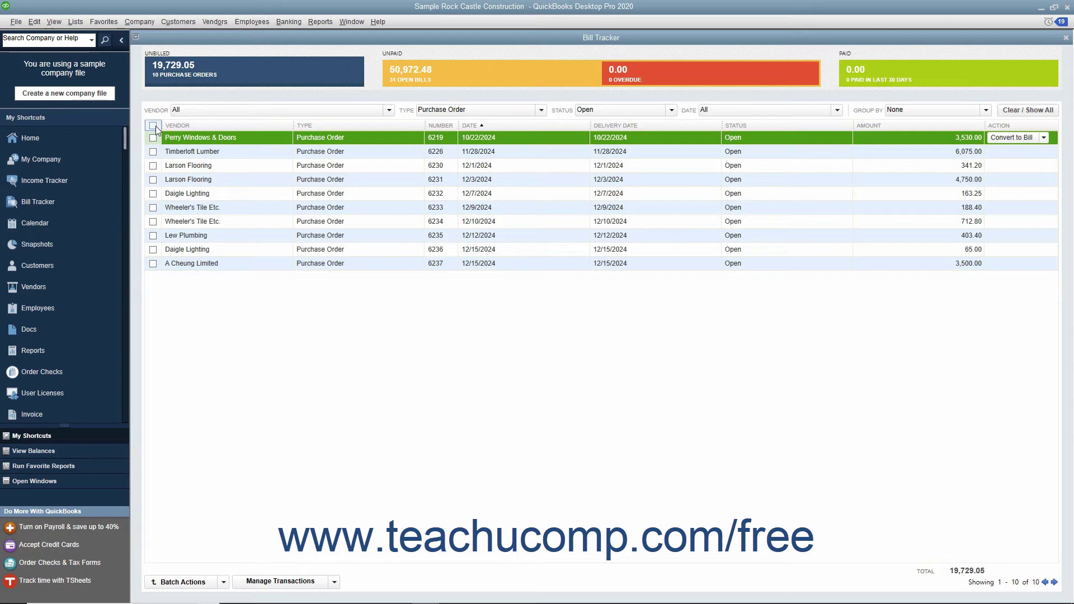
Check all ten open purchase orders and review the Batch Actions options without applying any.
left_click(154, 125)
left_click(223, 583)
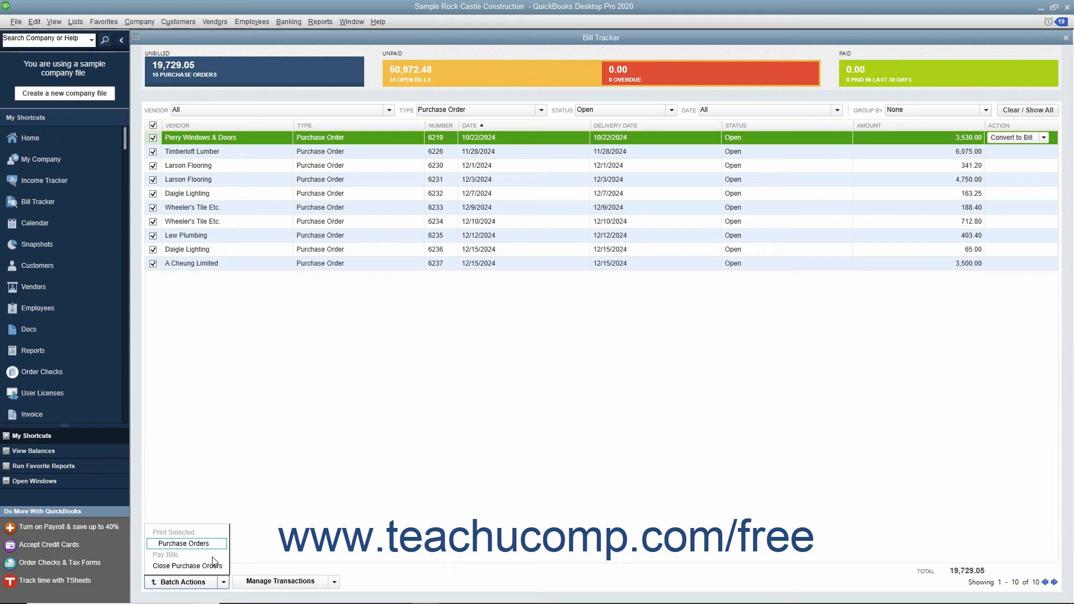
left_click(309, 522)
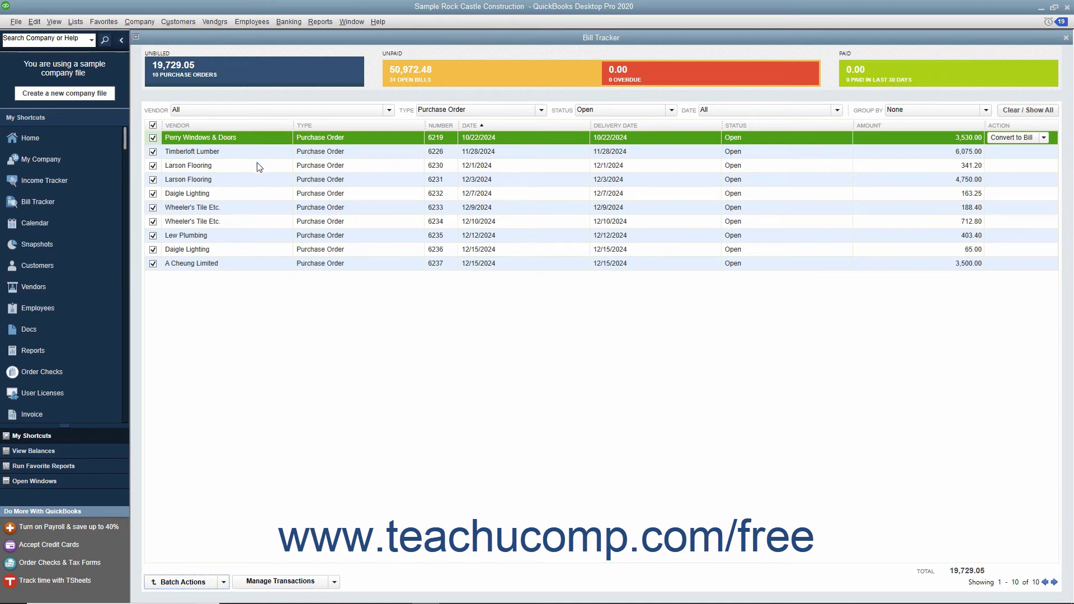
left_click(244, 139)
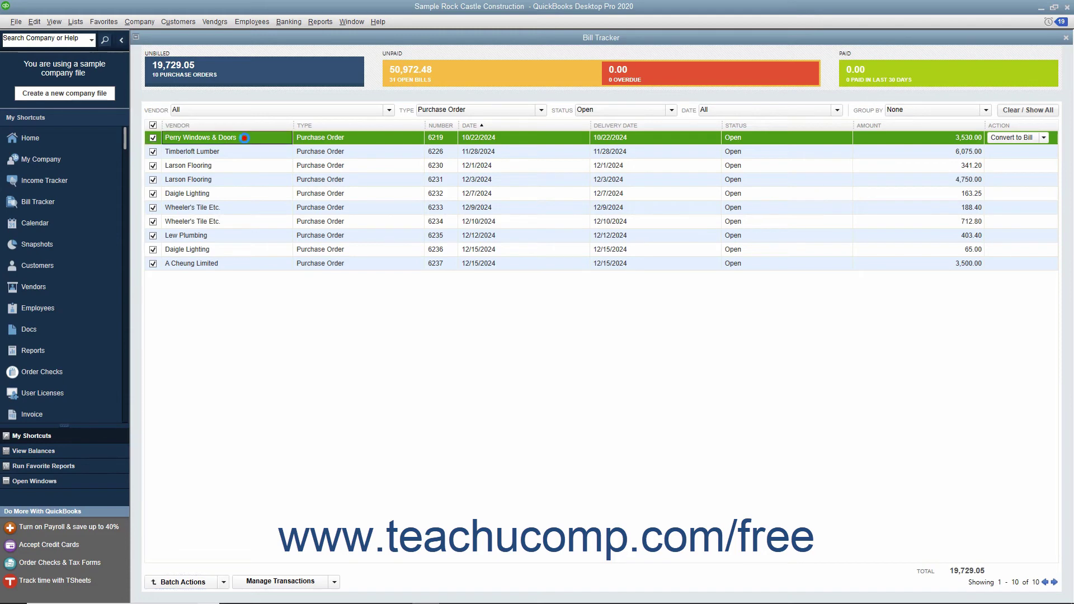
double_click(244, 139)
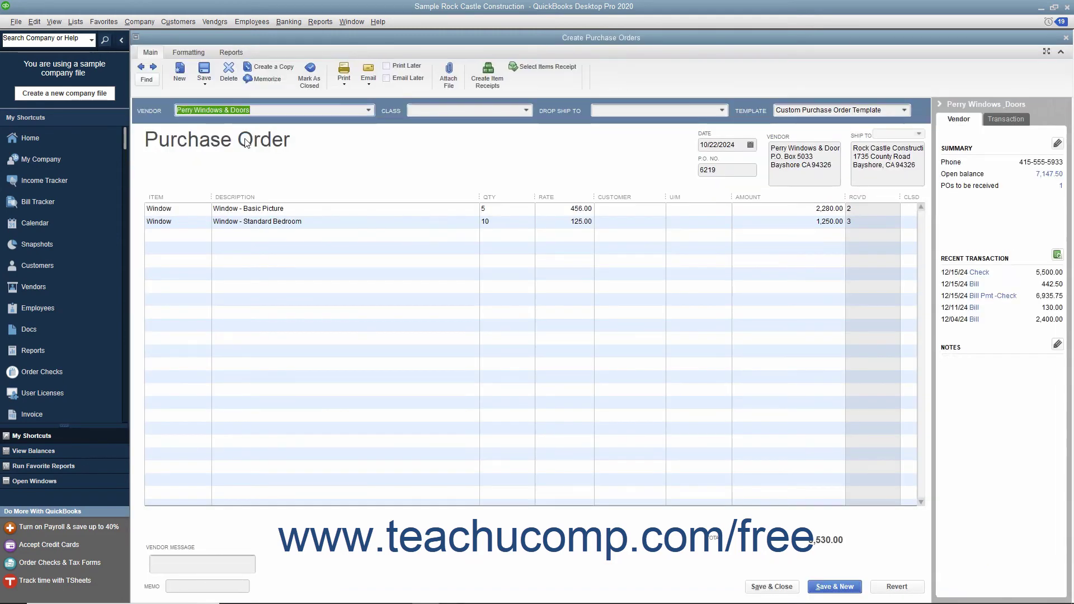
left_click(1065, 37)
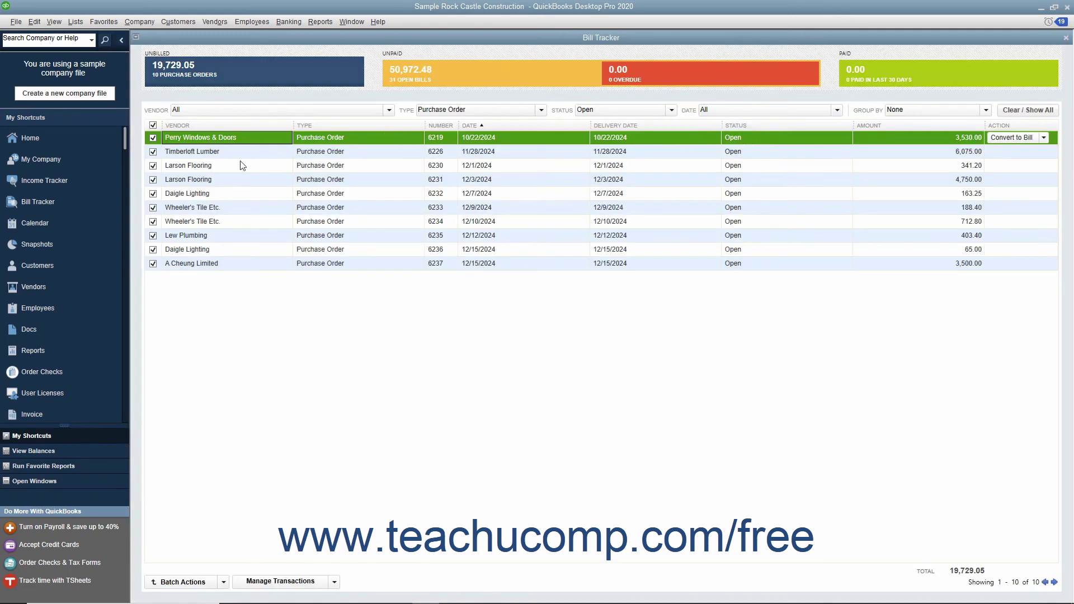
left_click(250, 153)
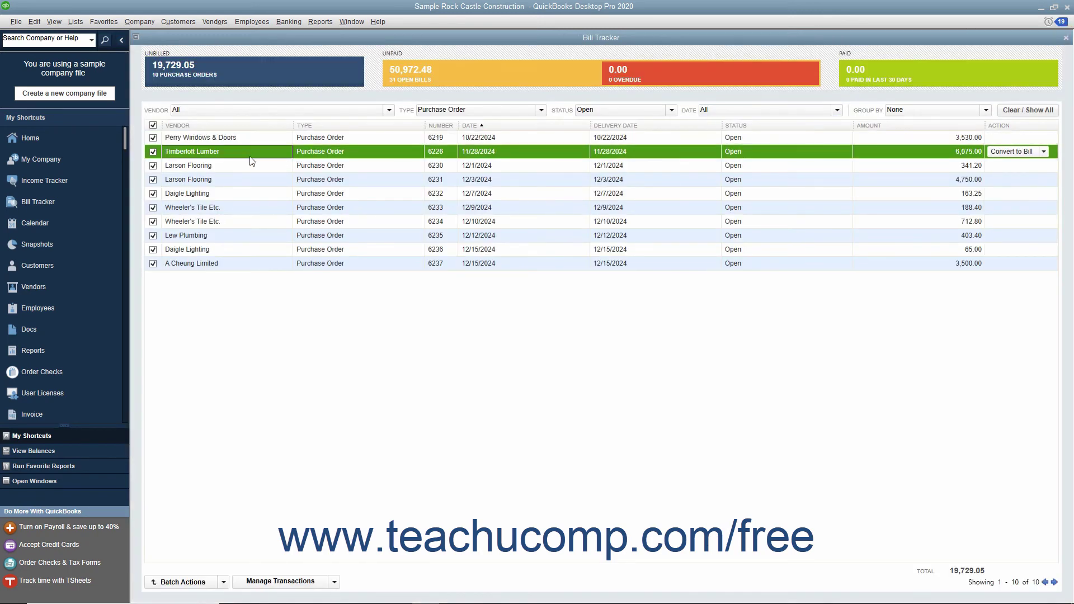
left_click(334, 582)
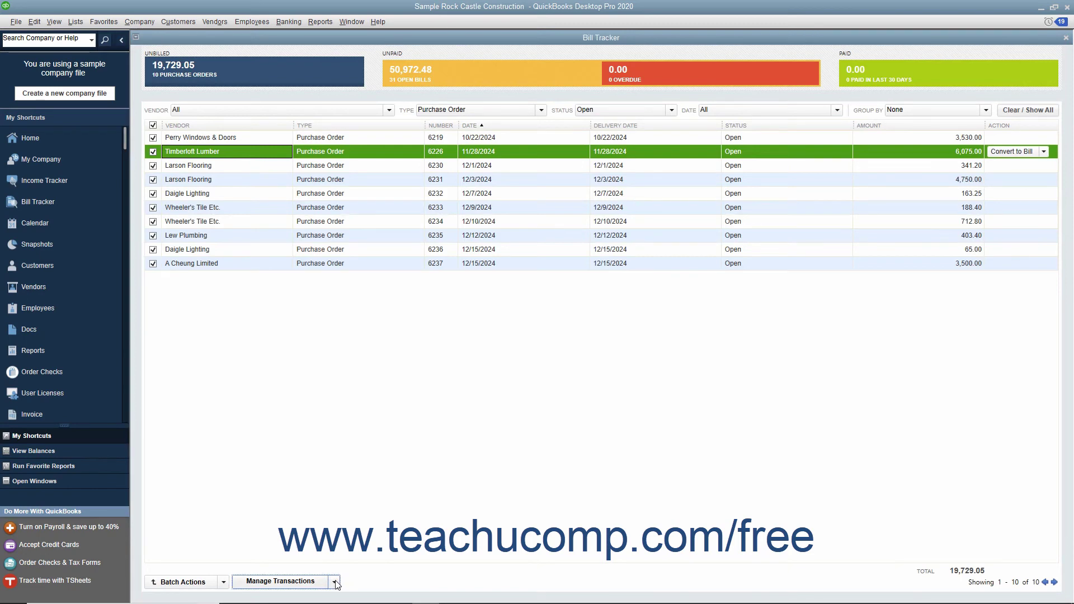
left_click(336, 583)
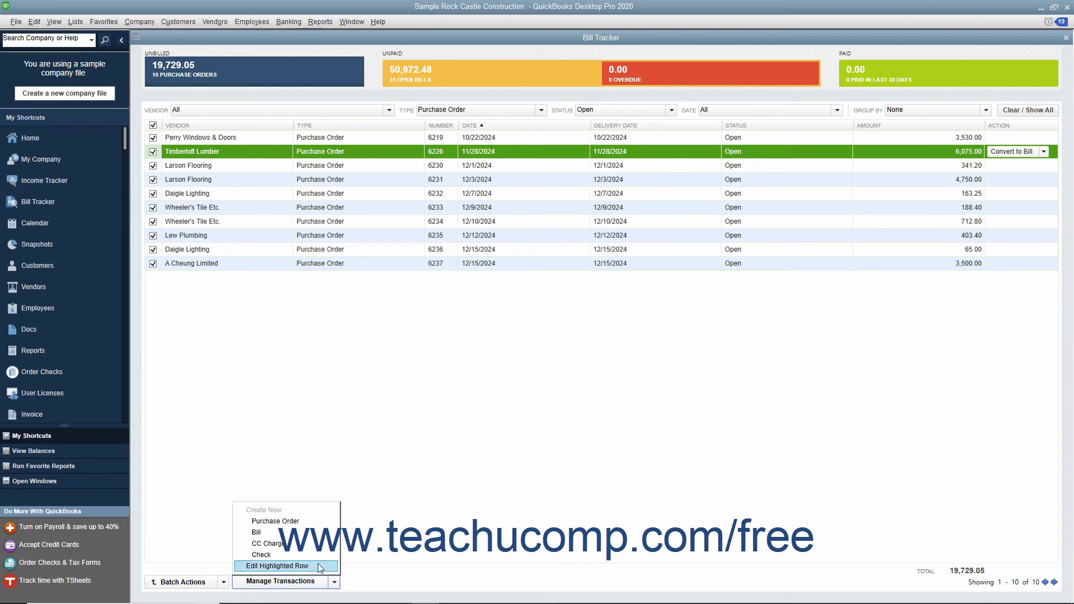
left_click(318, 565)
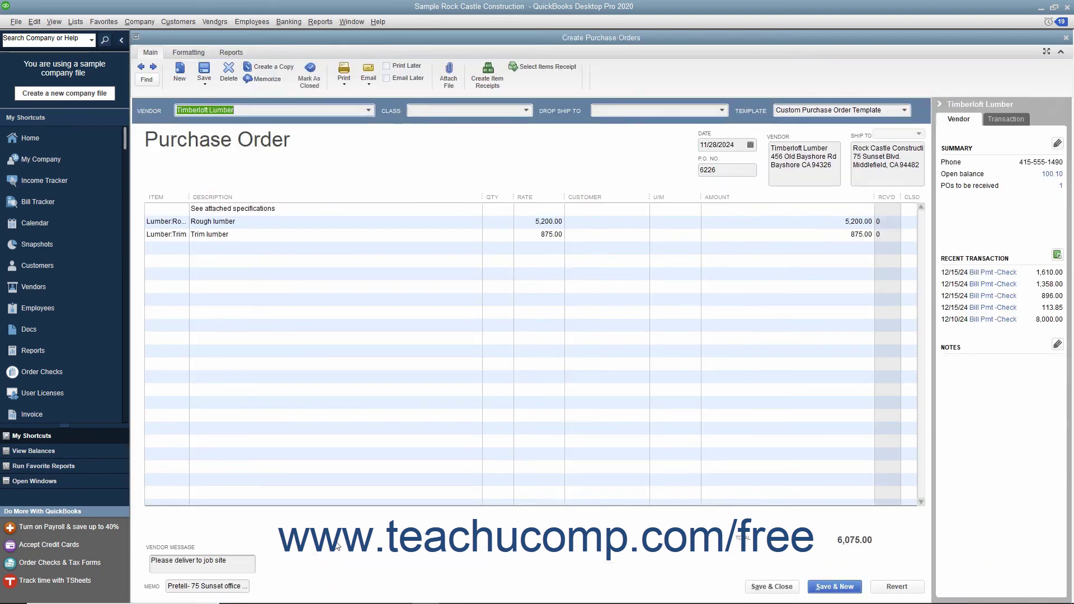
left_click(1066, 39)
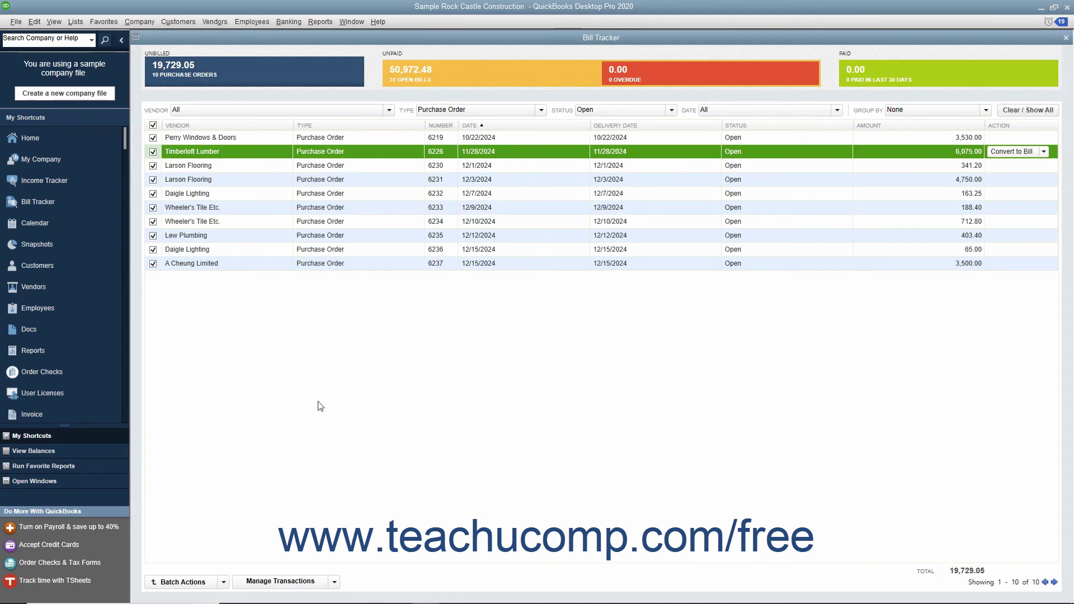
left_click(334, 582)
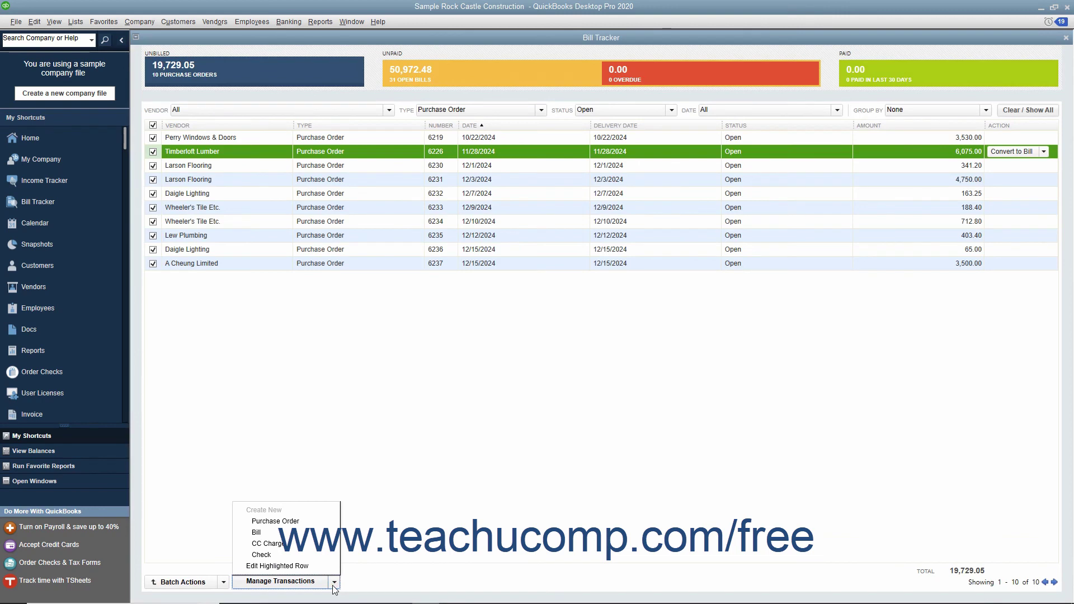
left_click(278, 532)
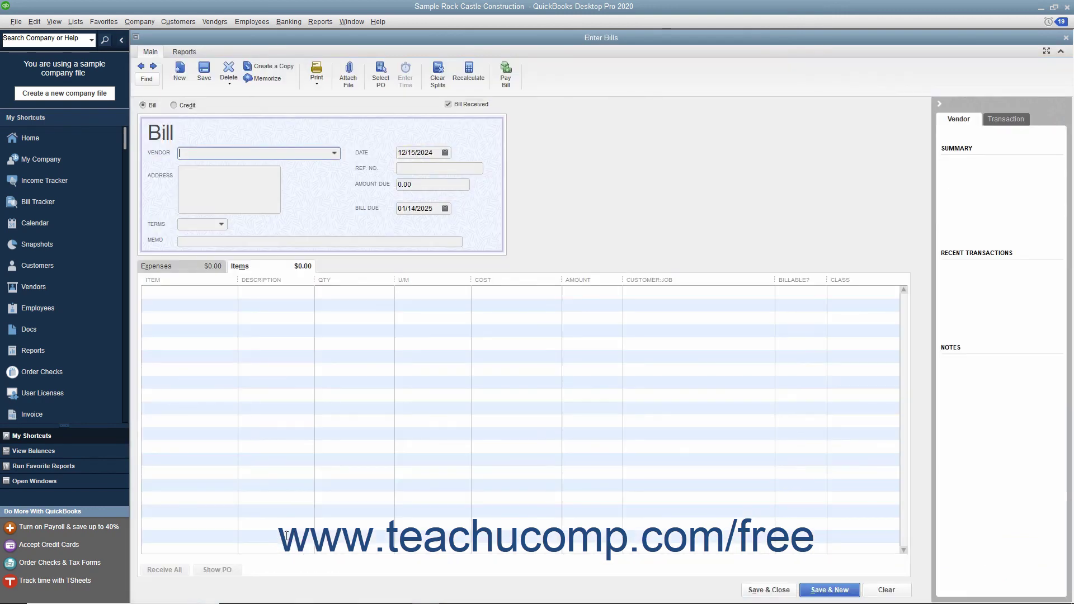
left_click(1065, 37)
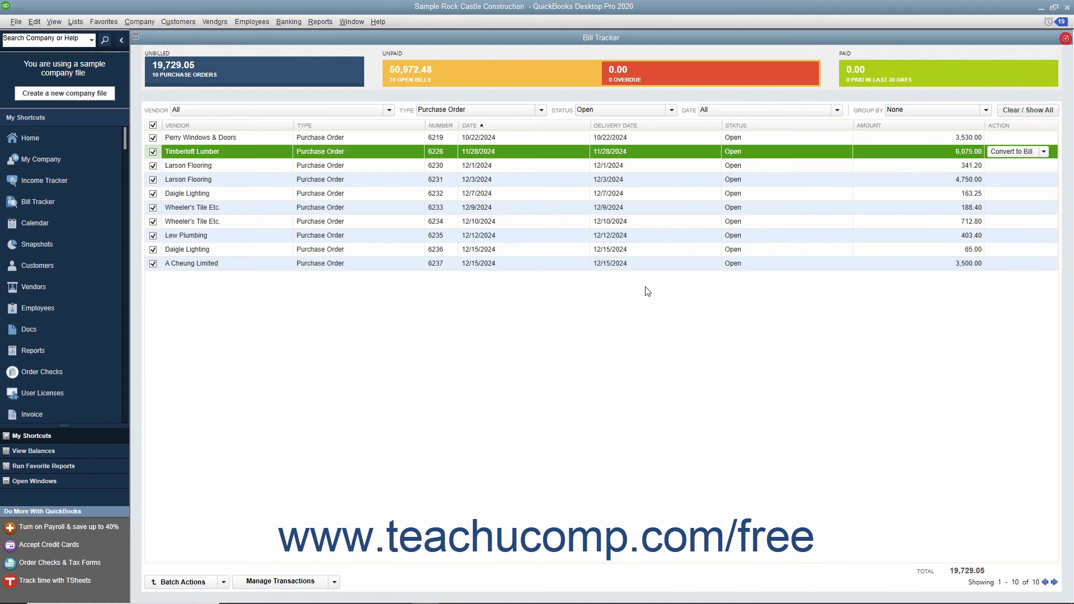